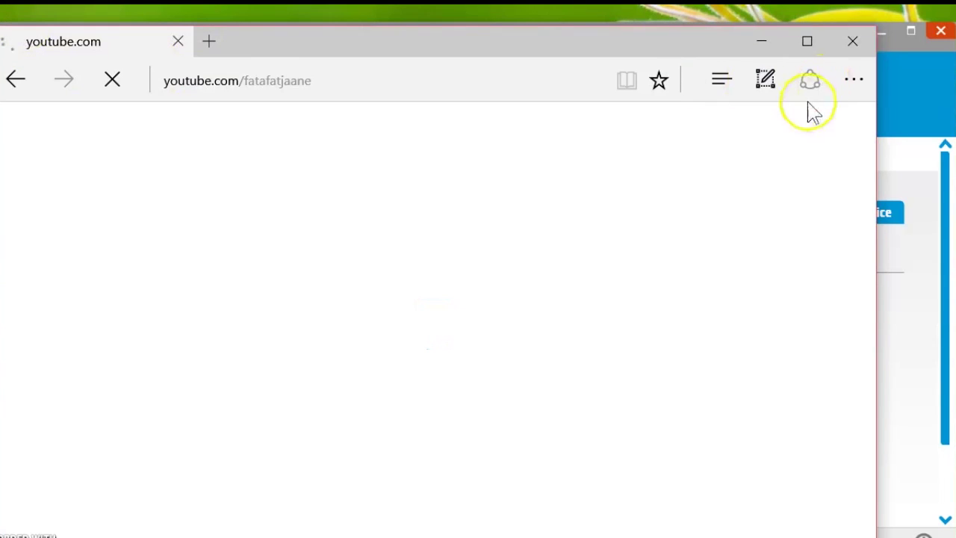
Search the web for "hp support" and open the HP Customer Support site at support.hp.com/in-en.
left_click_drag(872, 29, 955, 22)
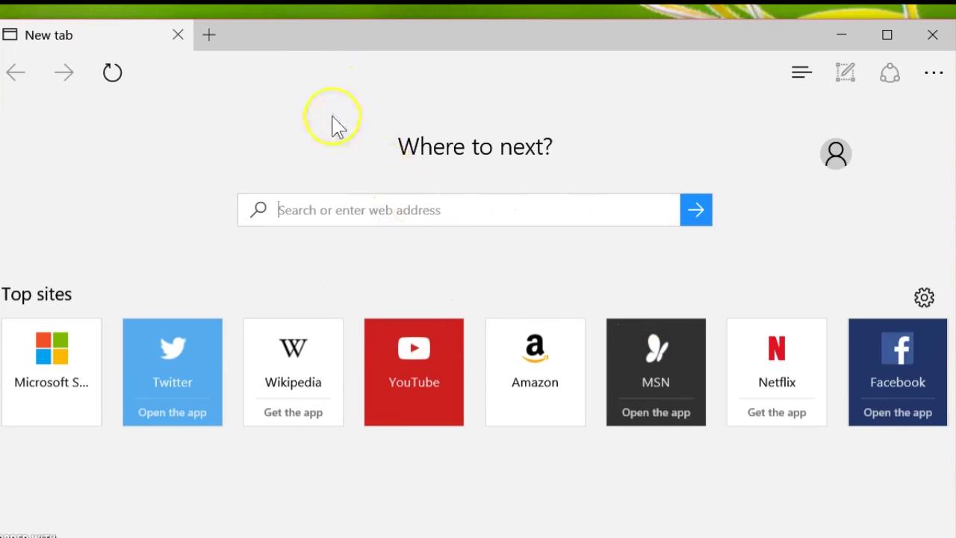
left_click(333, 210)
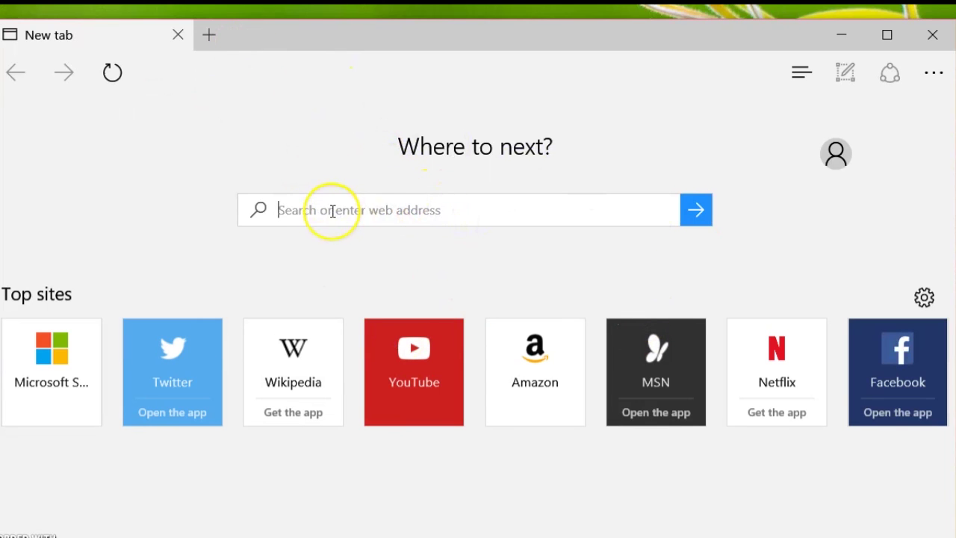
type("HP SUPPORT")
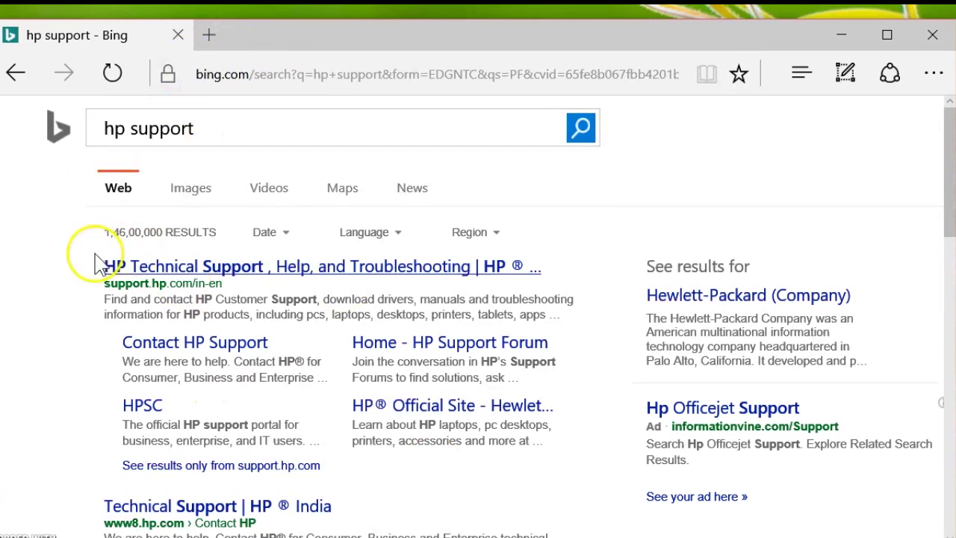
left_click_drag(101, 284, 224, 283)
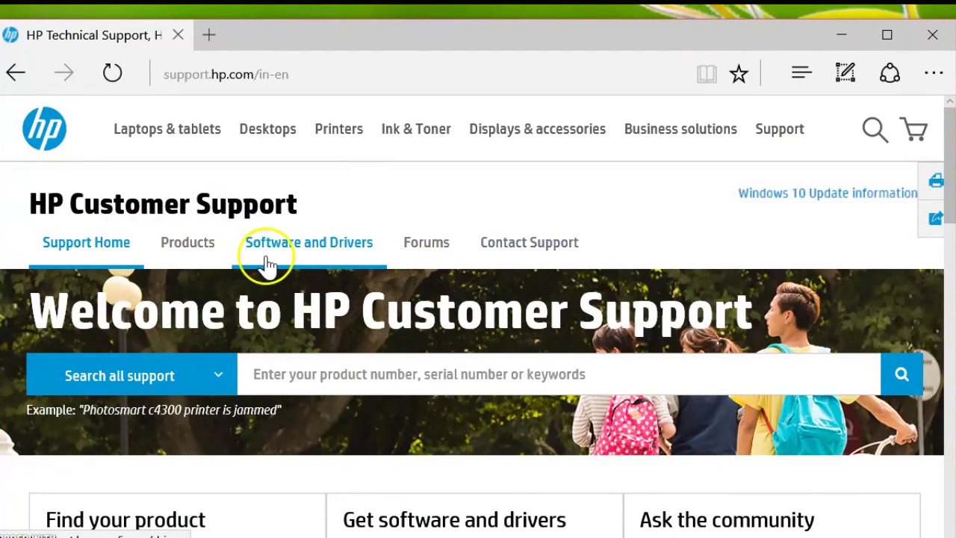
Go to HP's software and driver downloads and find the product with model number AY503TX.
left_click(321, 245)
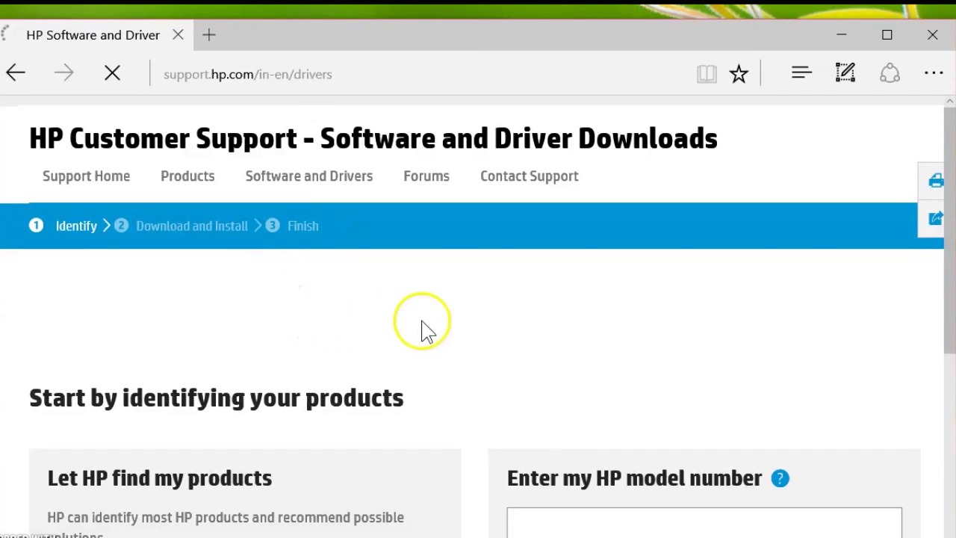
scroll(421, 336, "down", 1)
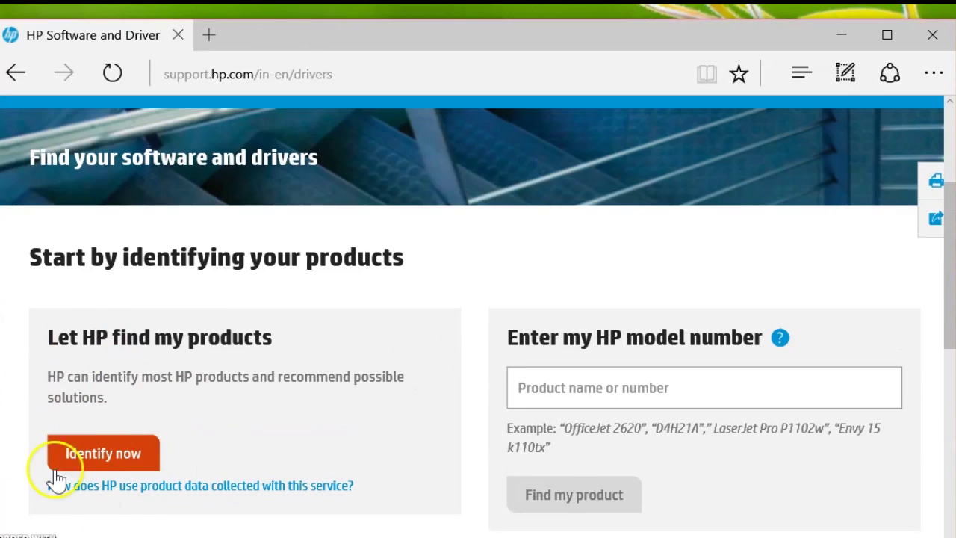
left_click(541, 389)
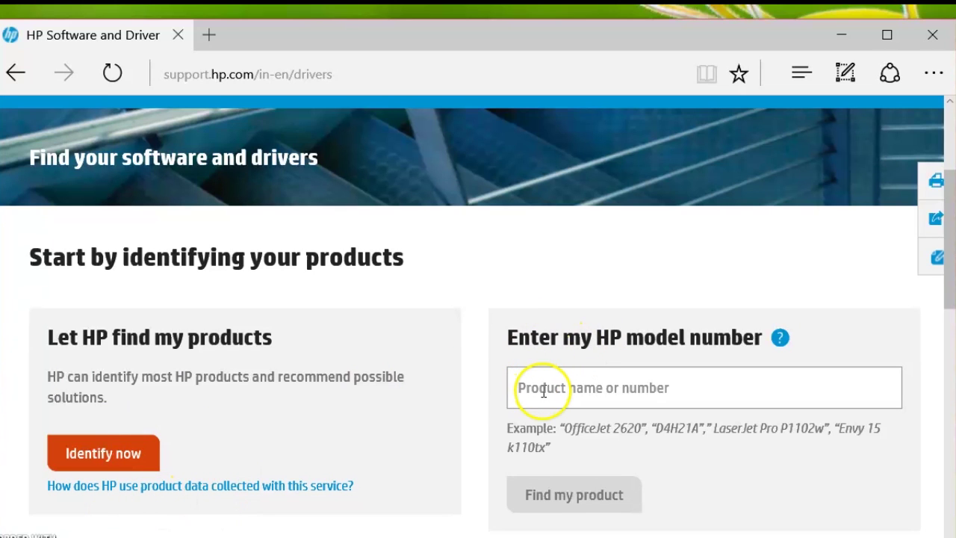
left_click(551, 373)
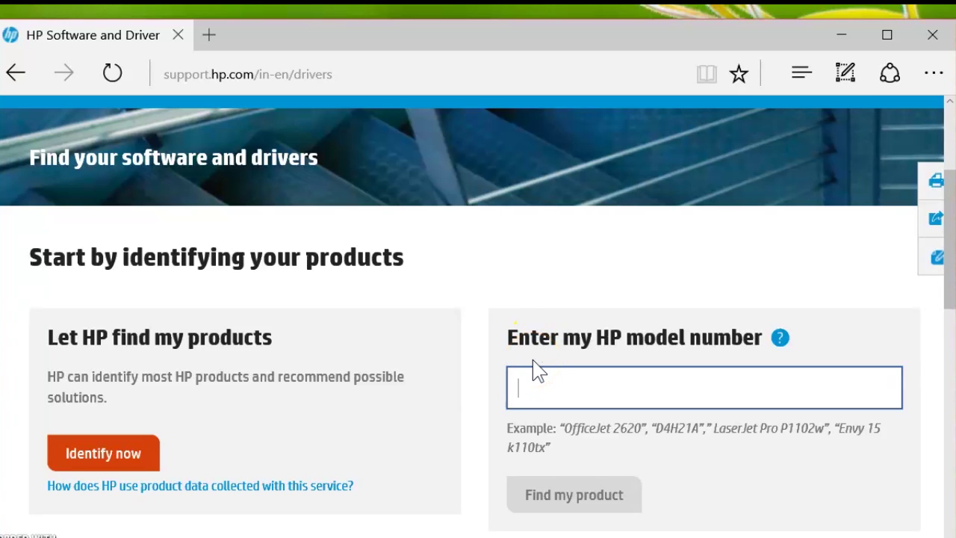
type("AY50")
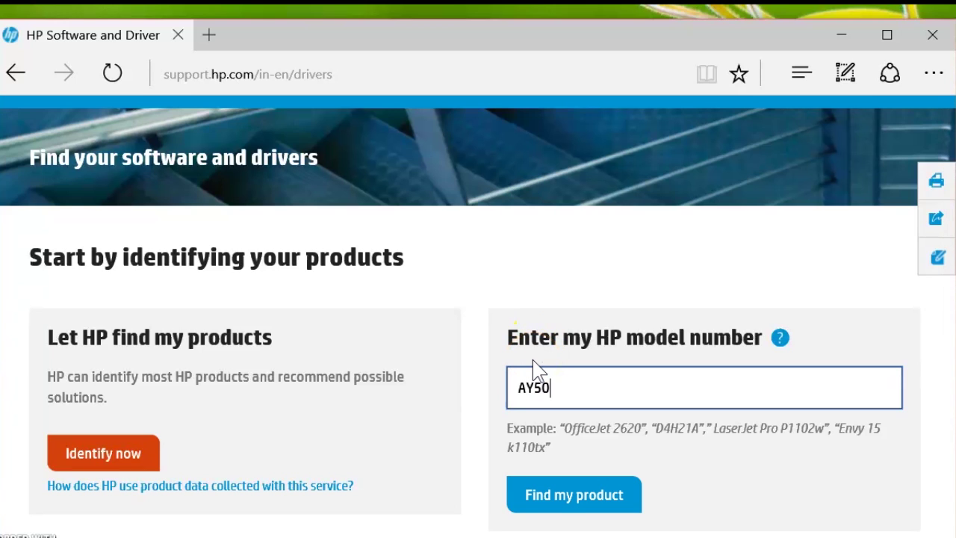
type("3TX")
left_click(570, 502)
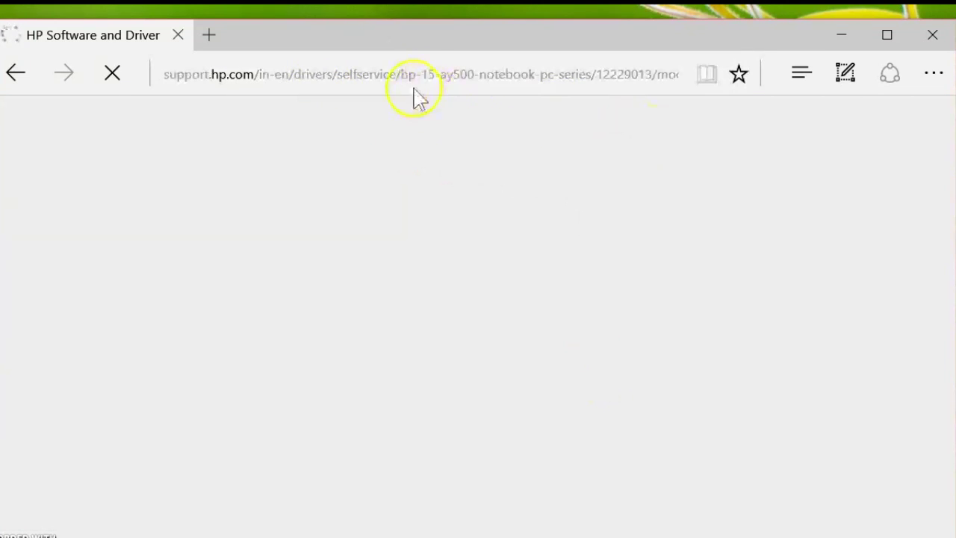
Examine the HP Notebook 15-ay503tx results for the operating system and the available driver and software categories.
scroll(228, 408, "down", 1)
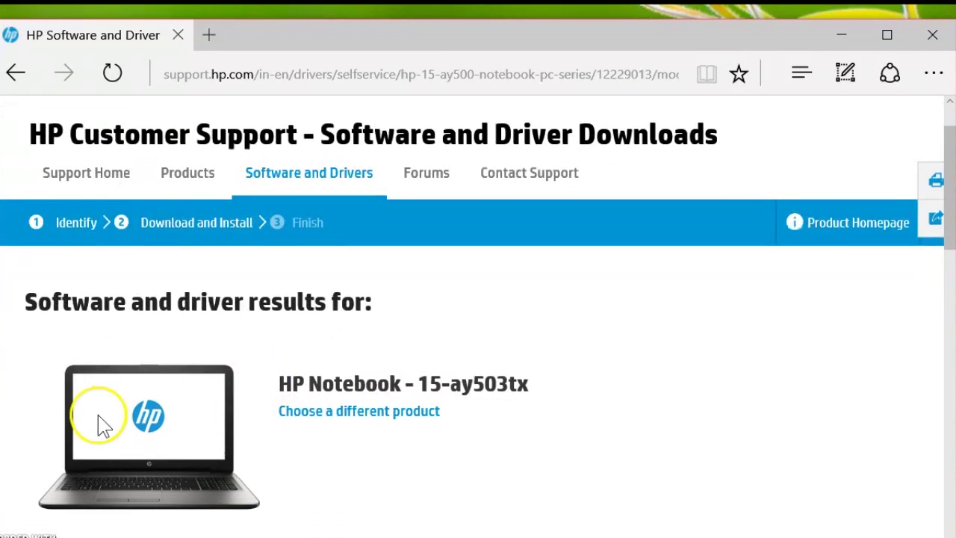
scroll(533, 401, "down", 2)
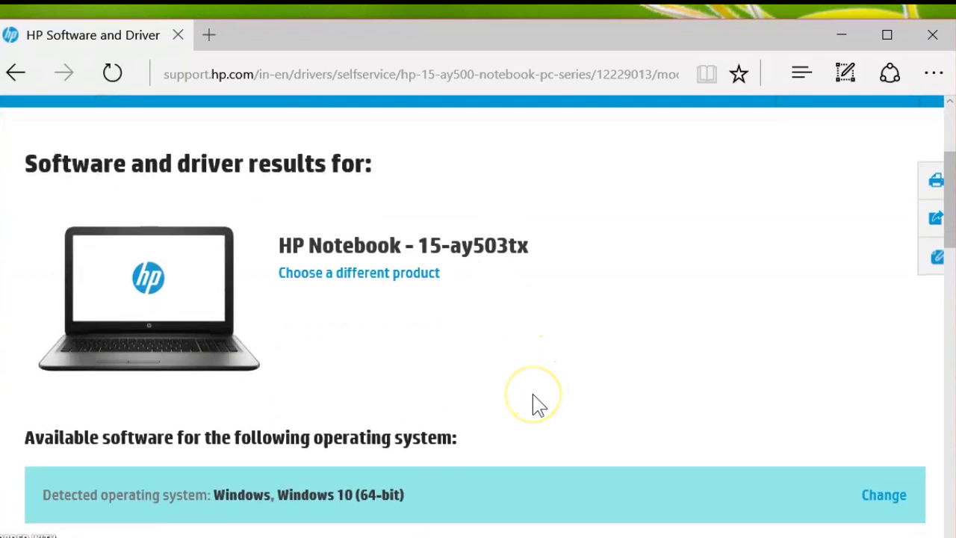
scroll(546, 370, "down", 1)
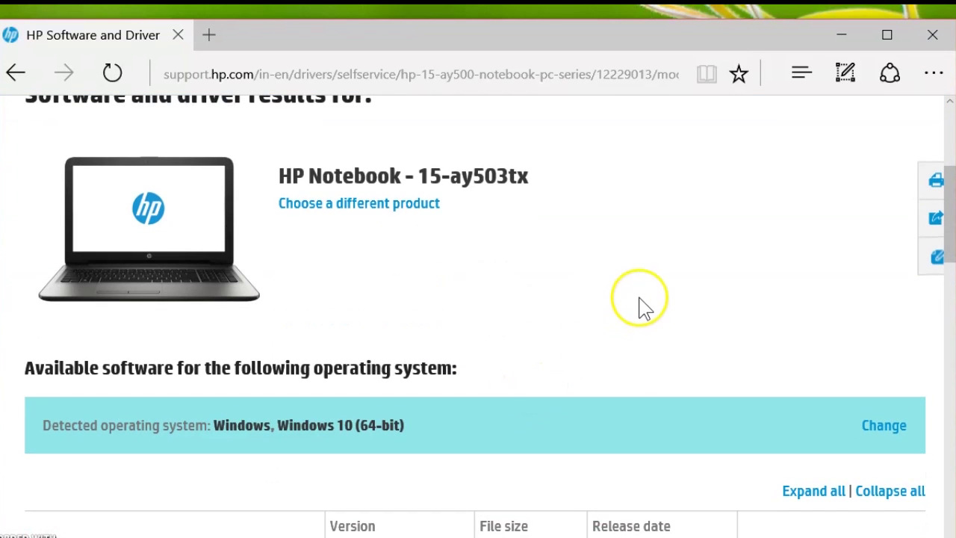
left_click(242, 325)
left_click(256, 291)
scroll(256, 291, "down", 6)
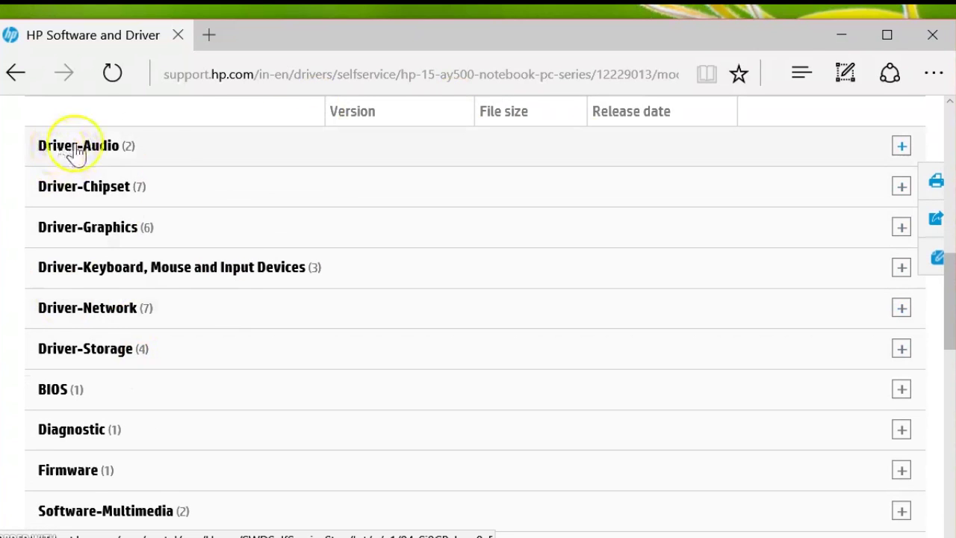
scroll(443, 159, "down", 4)
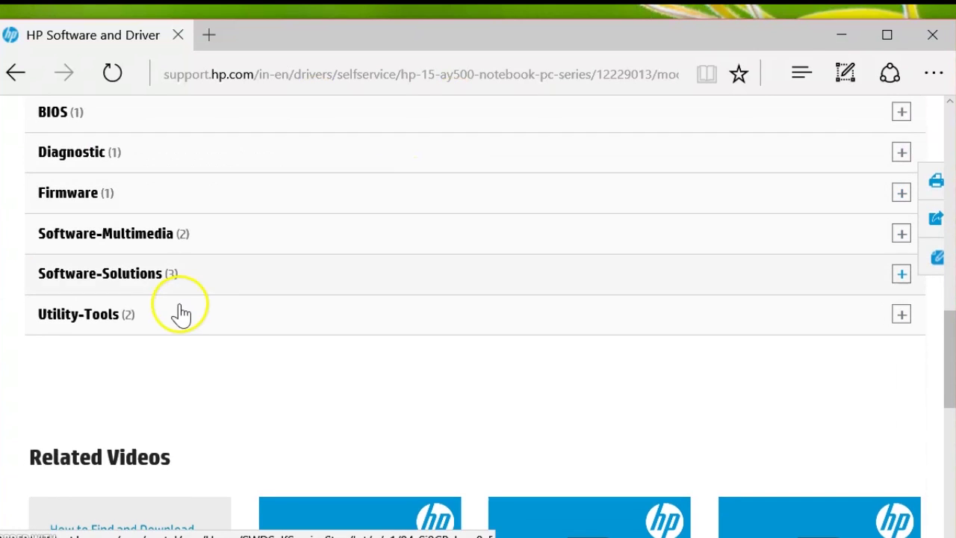
scroll(154, 329, "up", 3)
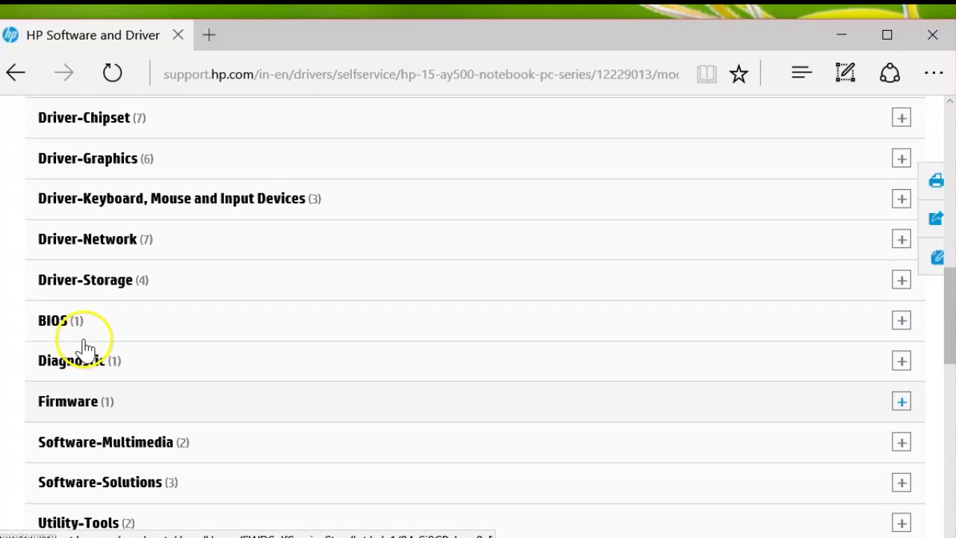
scroll(822, 328, "up", 1)
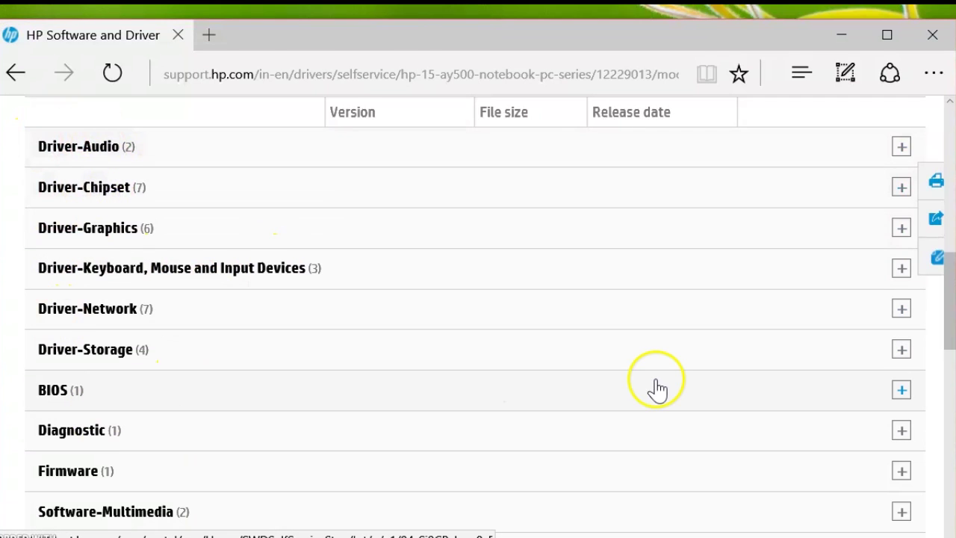
scroll(142, 224, "down", 2)
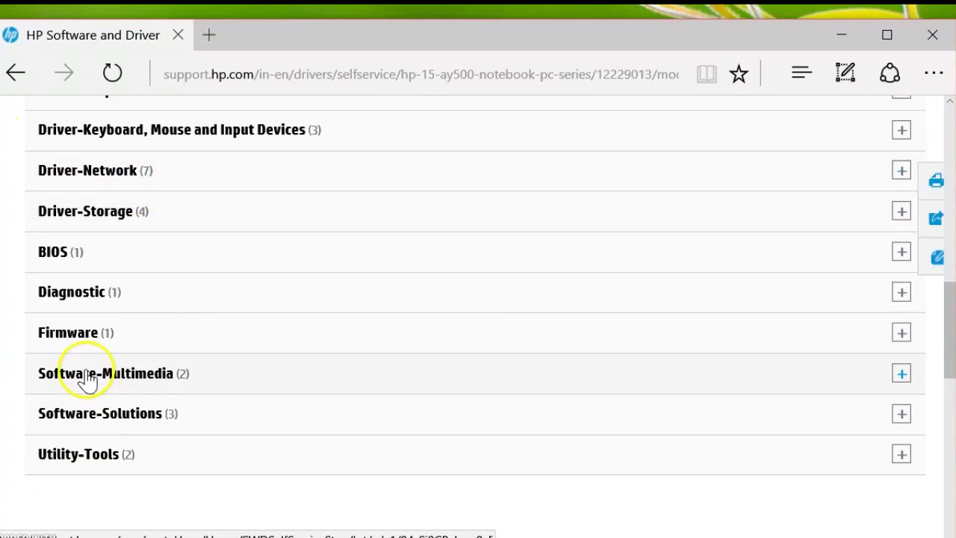
Expand the Software-Solutions category and locate the HP Support Assistant entry.
left_click(110, 418)
scroll(112, 421, "down", 3)
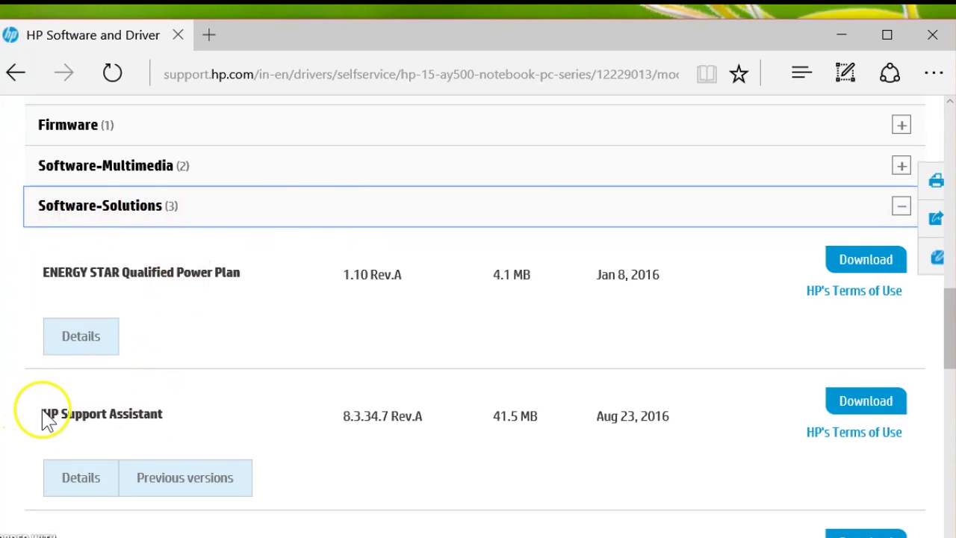
triple_click(104, 410)
scroll(194, 413, "down", 2)
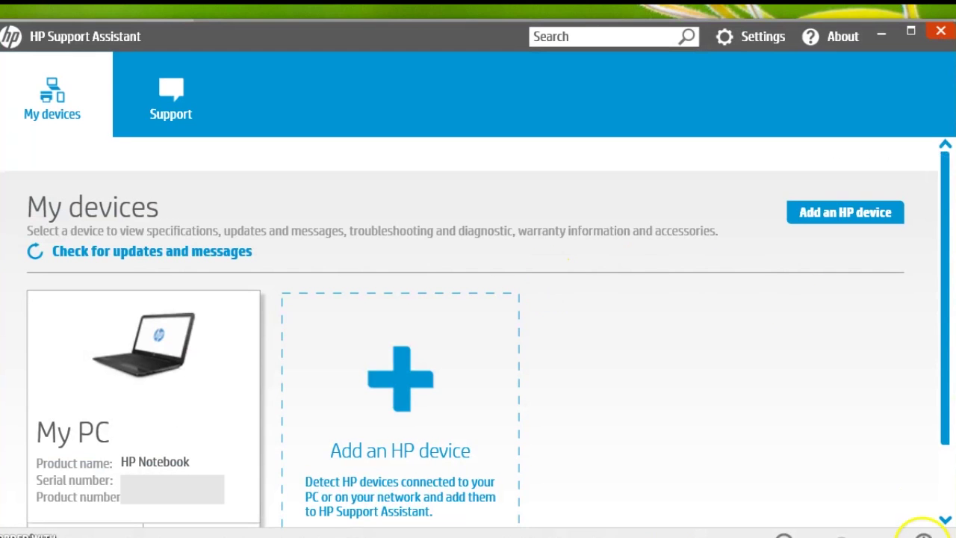
Switch to HP Support Assistant and open the My PC device details.
left_click(716, 144)
scroll(33, 179, "down", 1)
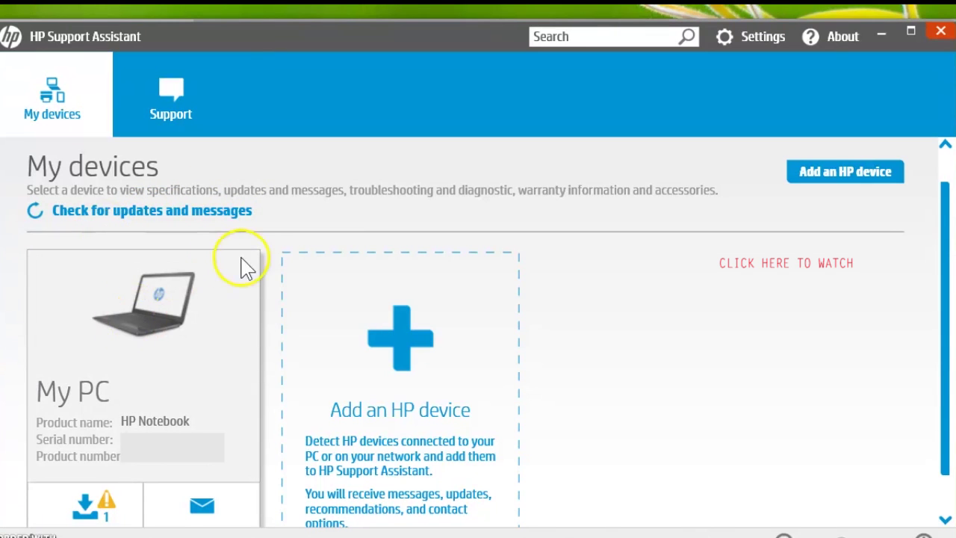
scroll(216, 404, "down", 1)
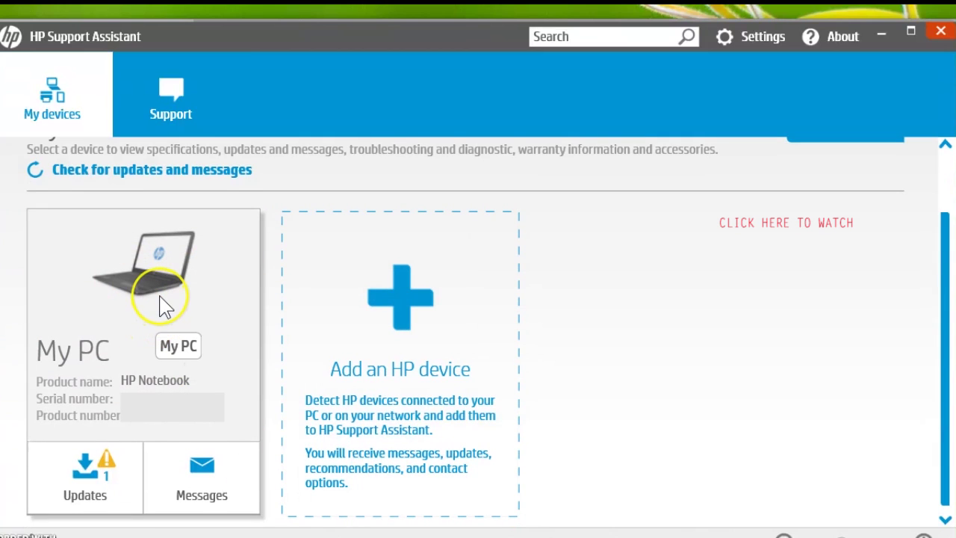
left_click(166, 306)
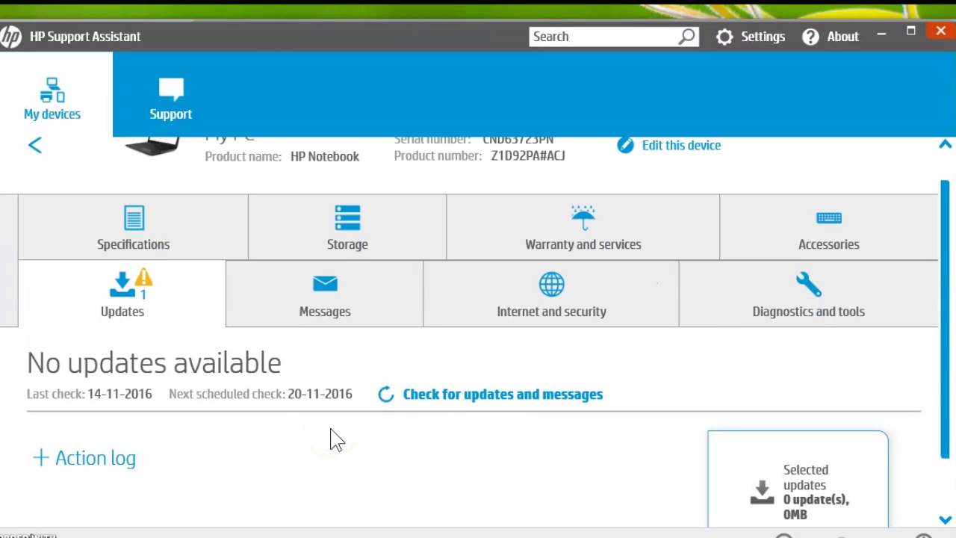
Expand the action log on the device's updates page and review the logged driver installations.
scroll(268, 395, "down", 1)
left_click(47, 380)
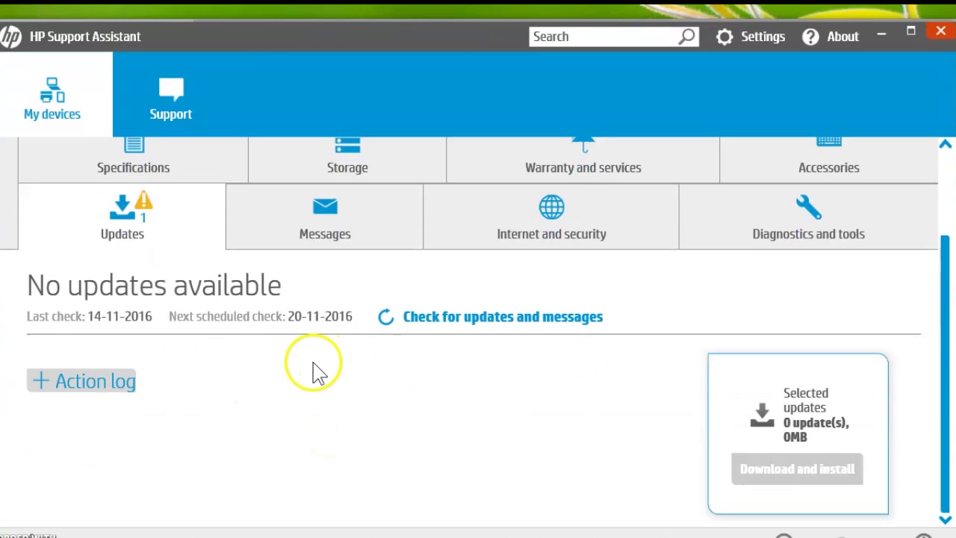
scroll(272, 400, "down", 5)
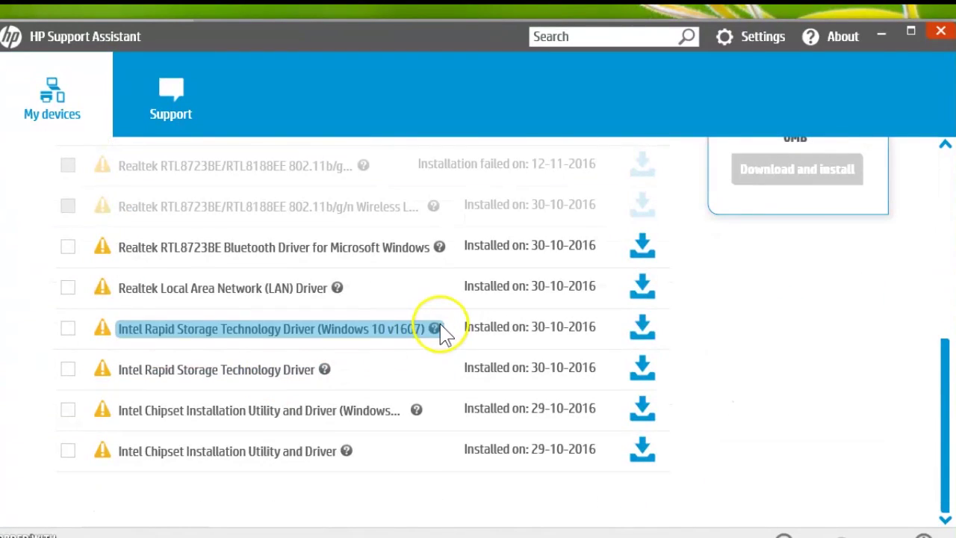
scroll(442, 335, "up", 3)
scroll(680, 329, "up", 2)
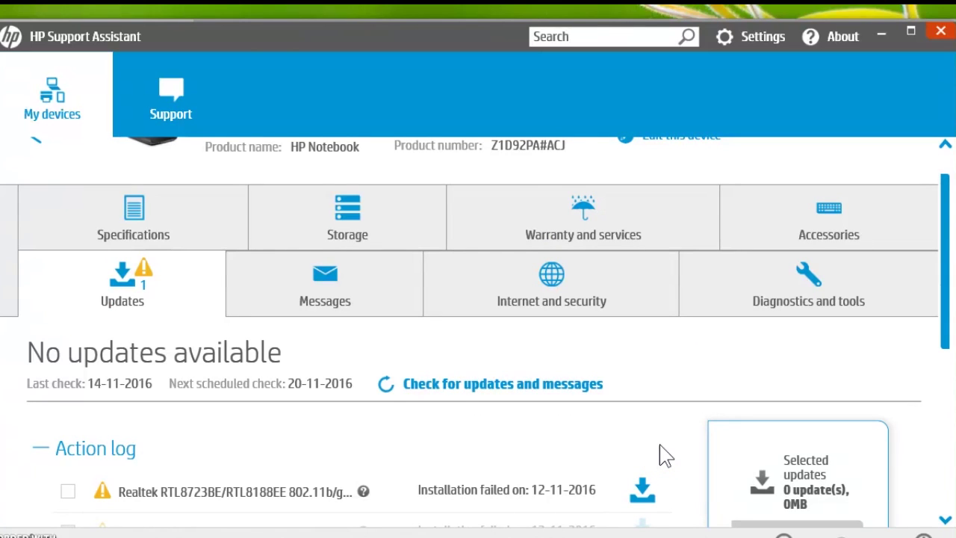
Open the device's warranty and services information and cancel the warranty download.
left_click(549, 383)
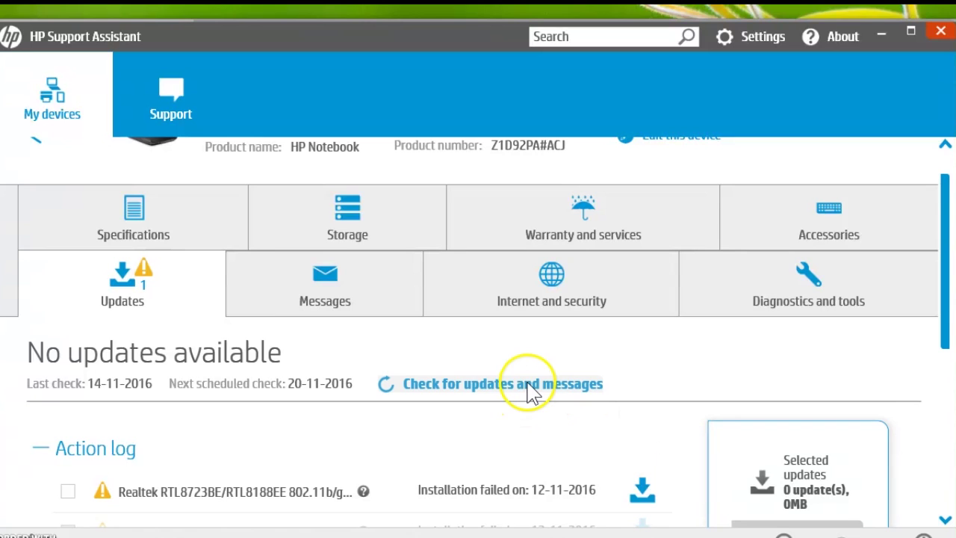
left_click(609, 226)
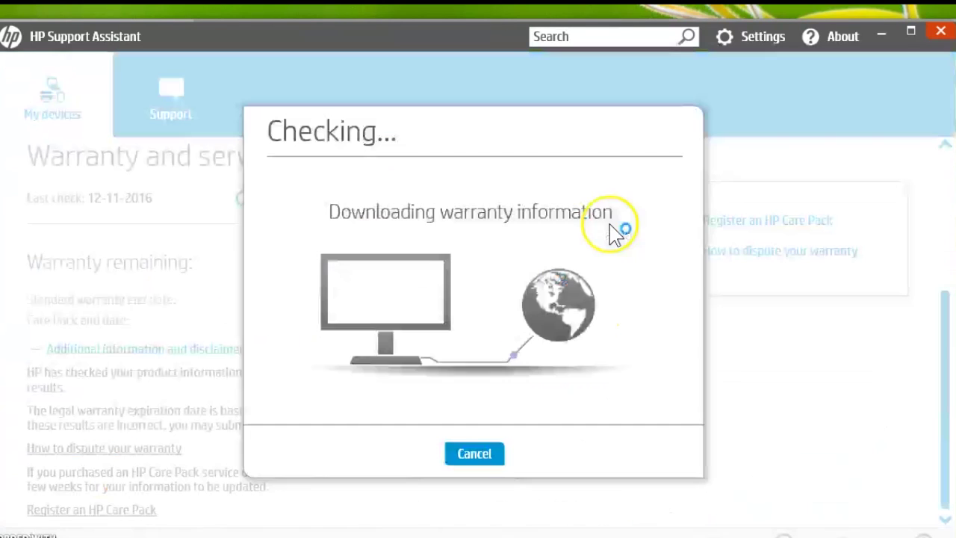
left_click(477, 456)
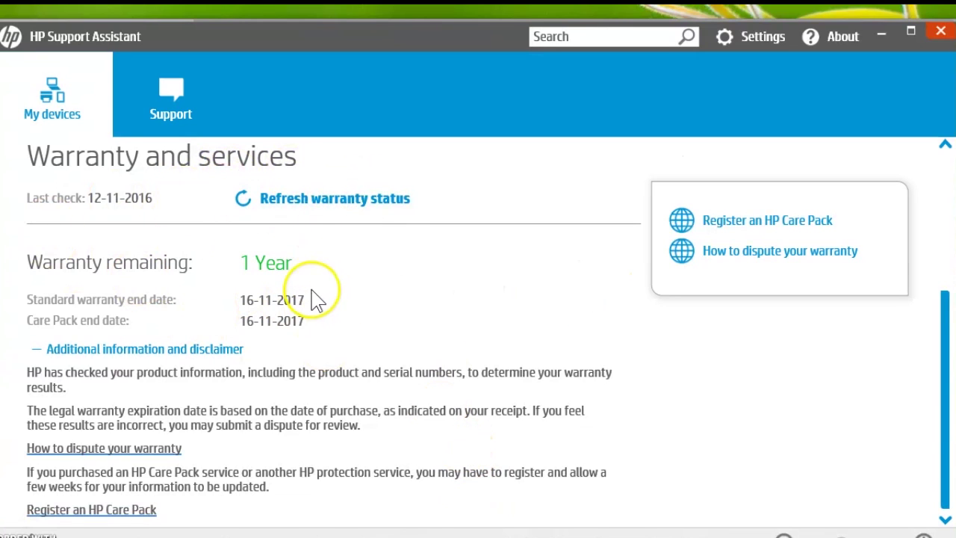
Return to the My devices overview and review the updates and messages options for My PC.
left_click(71, 110)
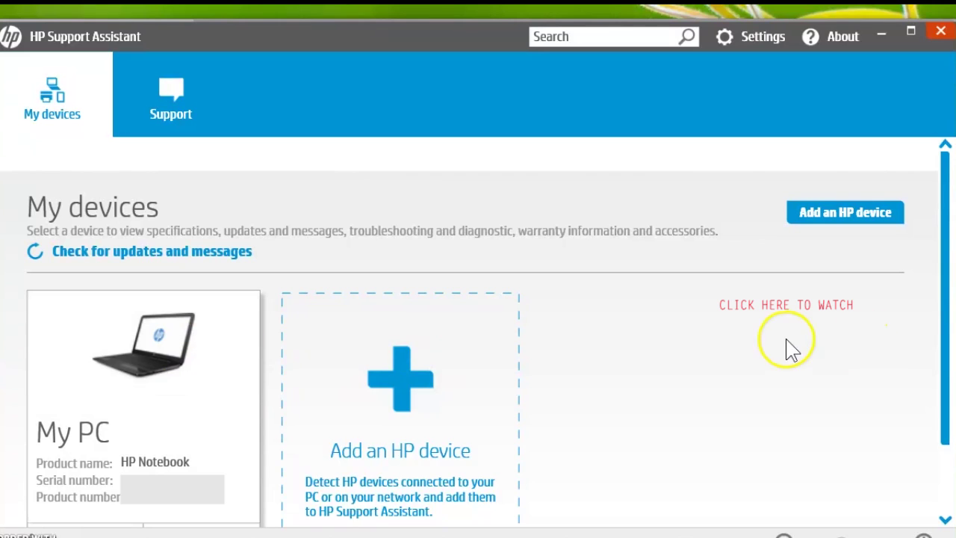
scroll(317, 374, "down", 1)
scroll(299, 411, "down", 1)
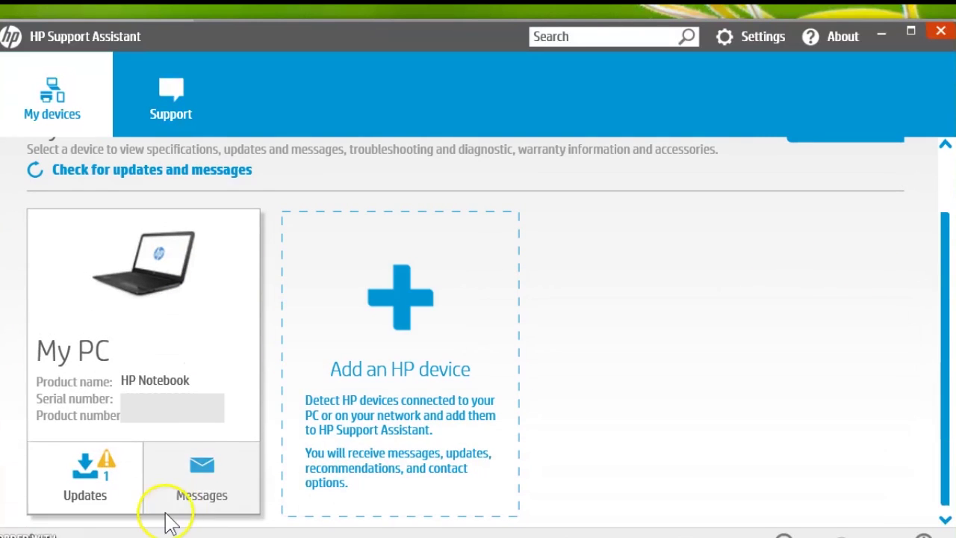
scroll(196, 478, "up", 2)
left_click(184, 469)
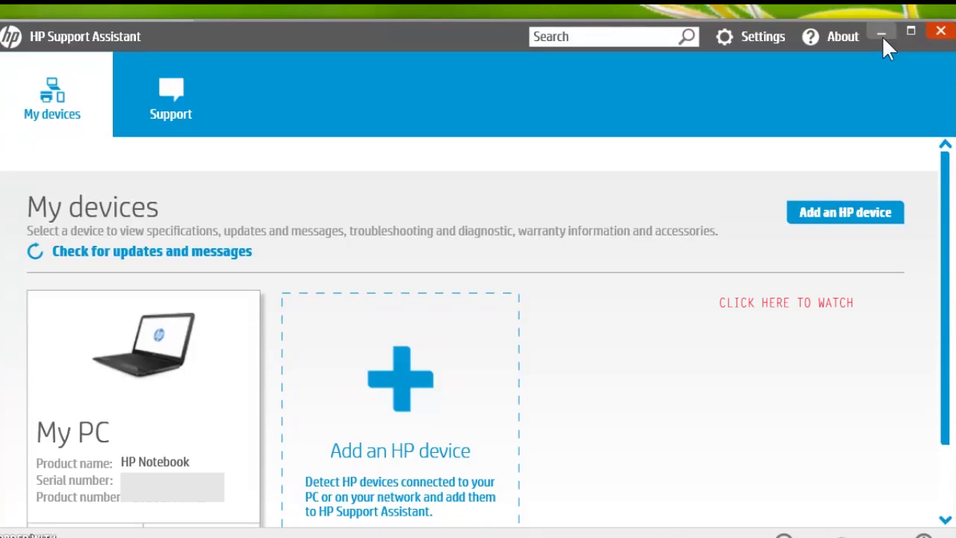
Minimize HP Support Assistant, open AMD Radeon Settings from the desktop, and launch Radeon Additional Settings from its preferences.
left_click(882, 36)
right_click(634, 109)
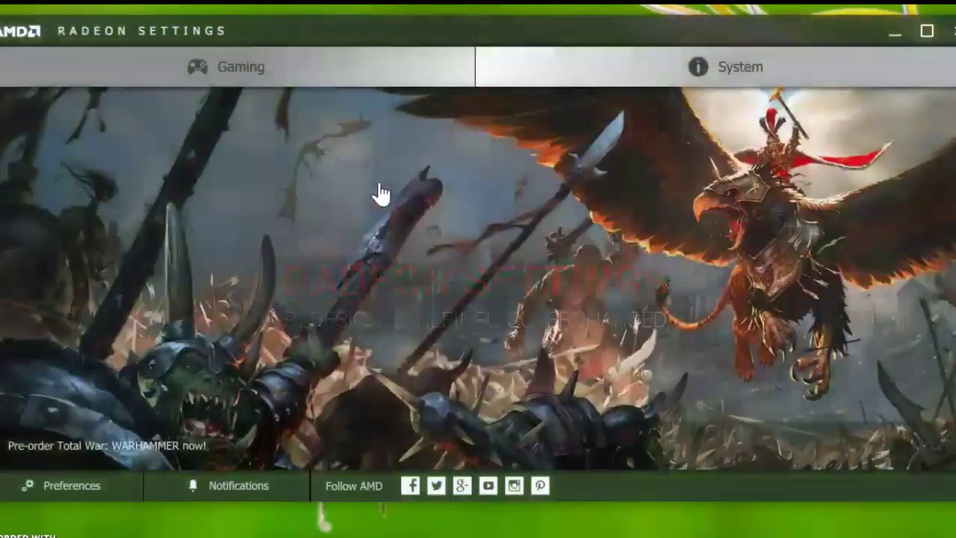
left_click(47, 487)
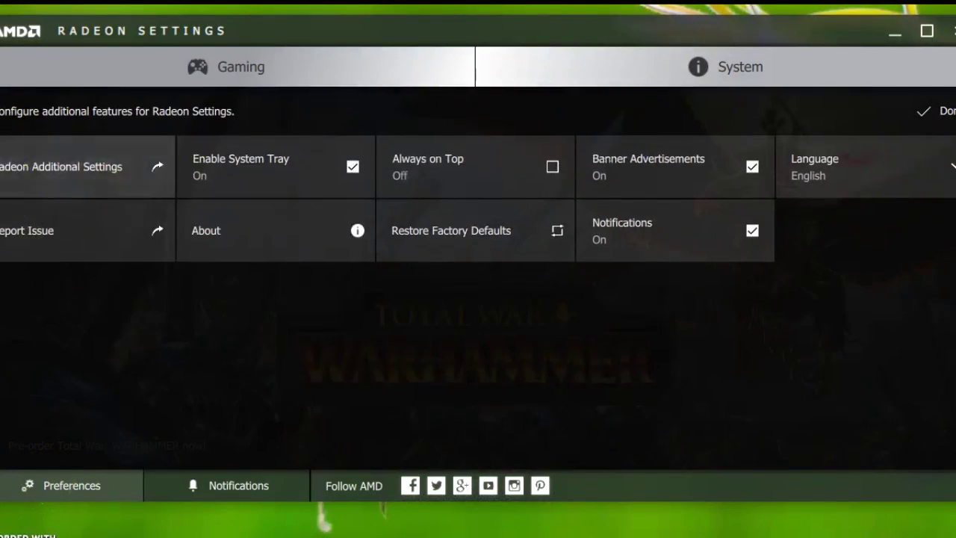
left_click(79, 168)
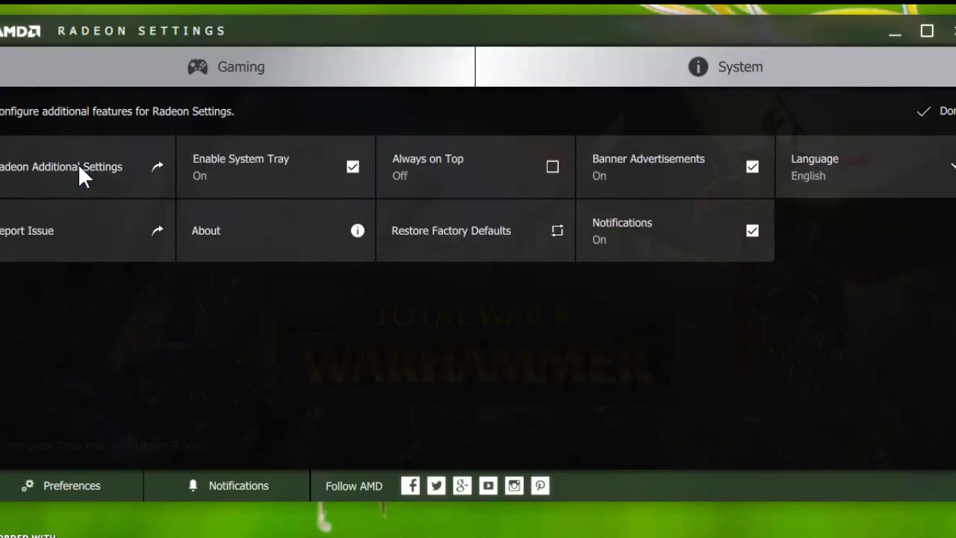
Minimize the Radeon Settings window to uncover the Radeon Additional Settings window behind it.
left_click(462, 174)
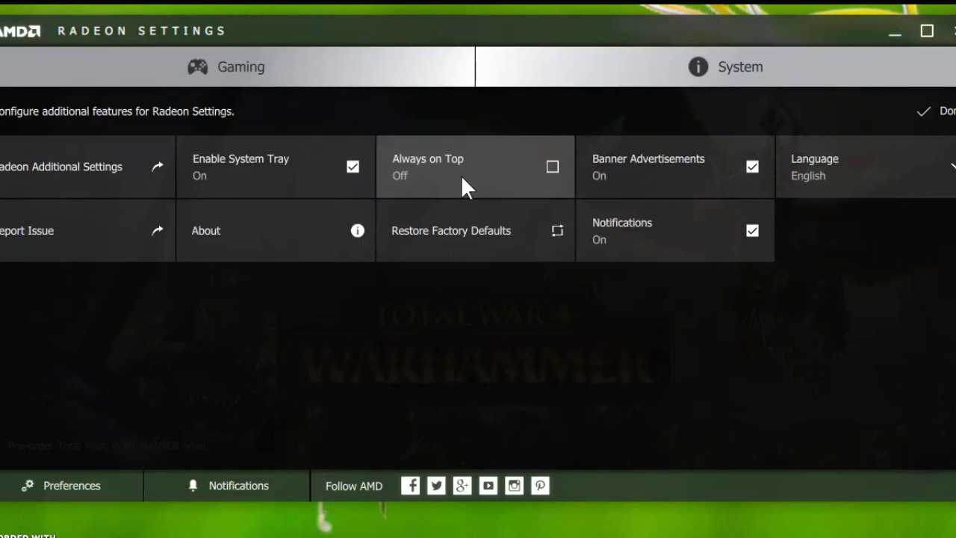
left_click(559, 37)
left_click(341, 37)
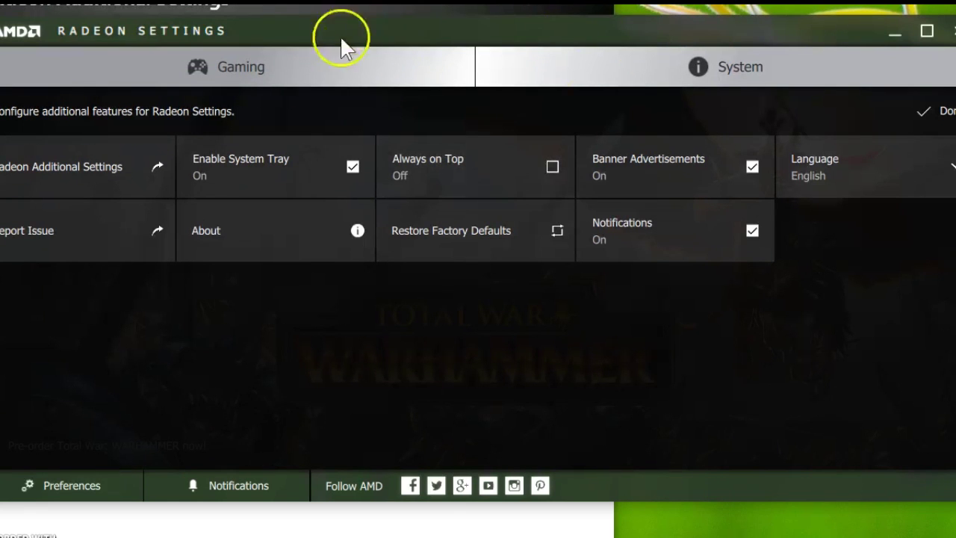
left_click(892, 33)
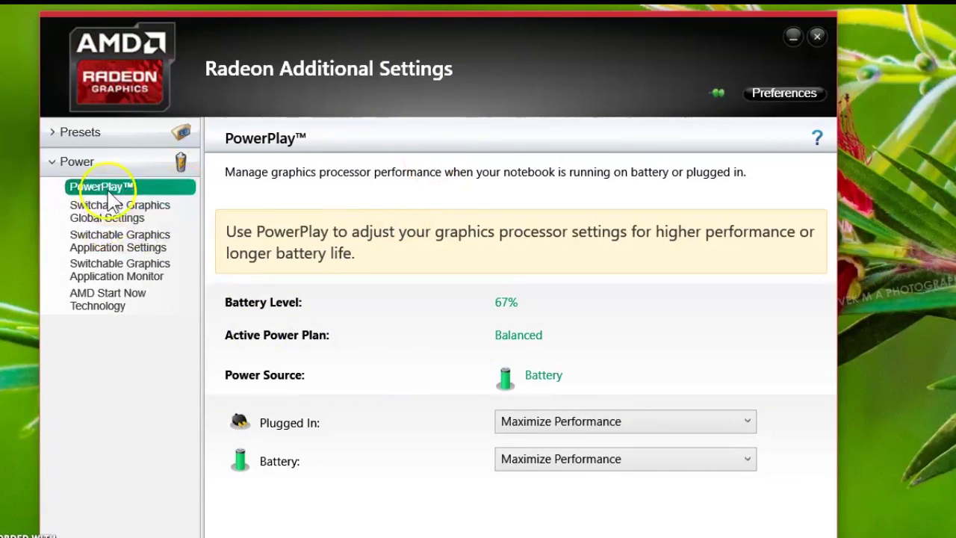
Review the Switchable Graphics Application Settings, Switchable Graphics Application Monitor and AMD Start Now Technology pages under Power.
left_click(119, 243)
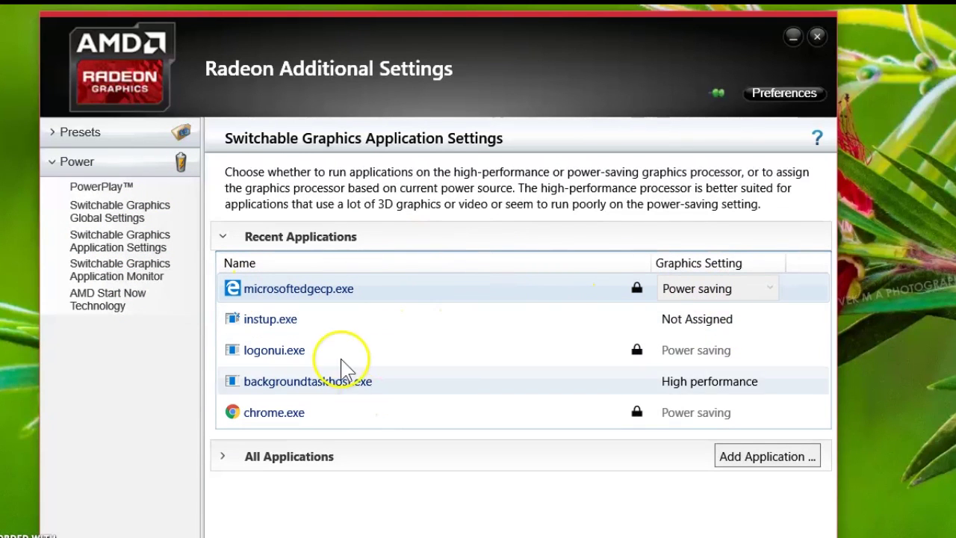
left_click(146, 271)
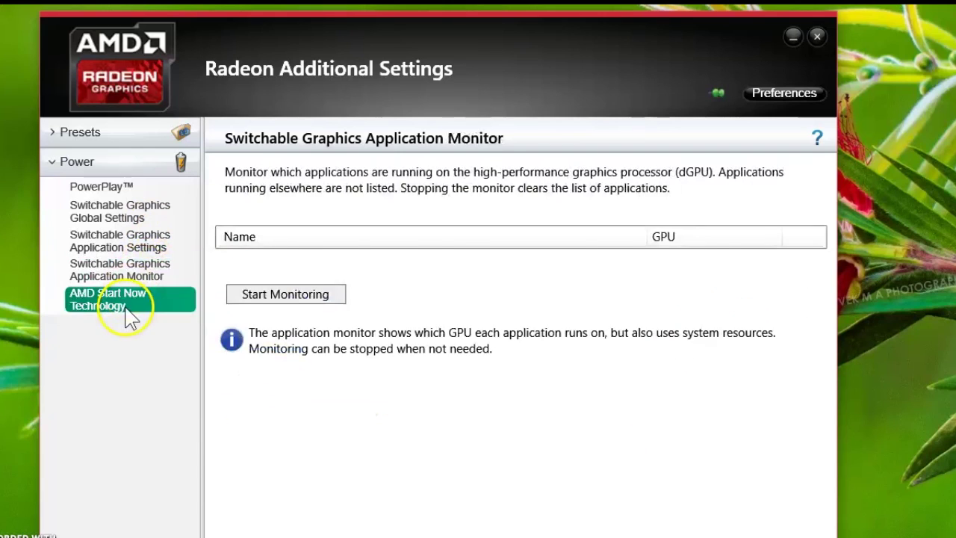
left_click(127, 303)
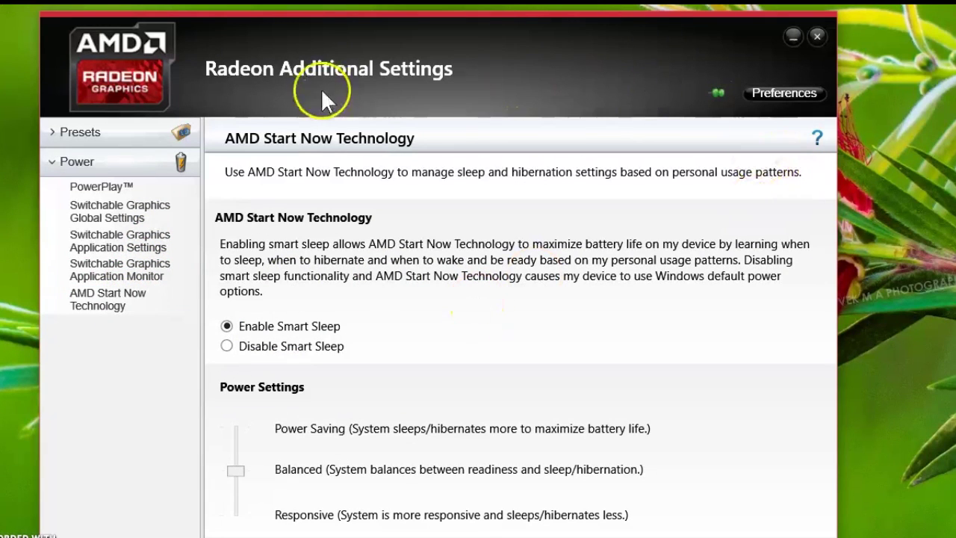